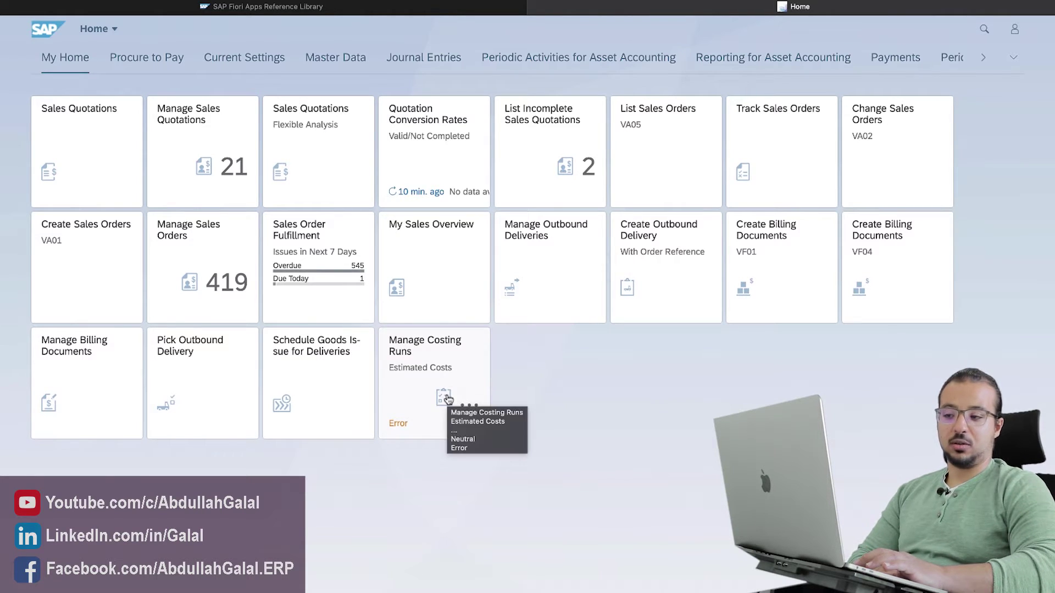
# Step: Launch the Manage Costing Runs – Estimated Costs app from its Error tile on the launchpad
pyautogui.click(420, 409)
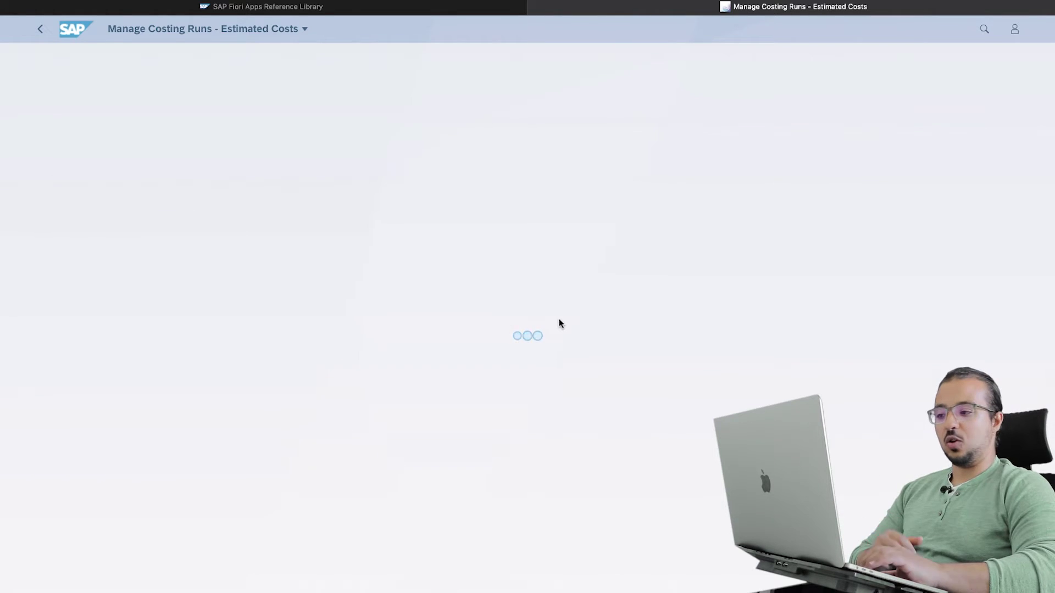
# Step: In SAP GUI, open the Gateway error log and view entry 23's context: no service FML_INVTRYACCTG_OVP_SRV
pyautogui.hotkey('ctrl', 'Left')
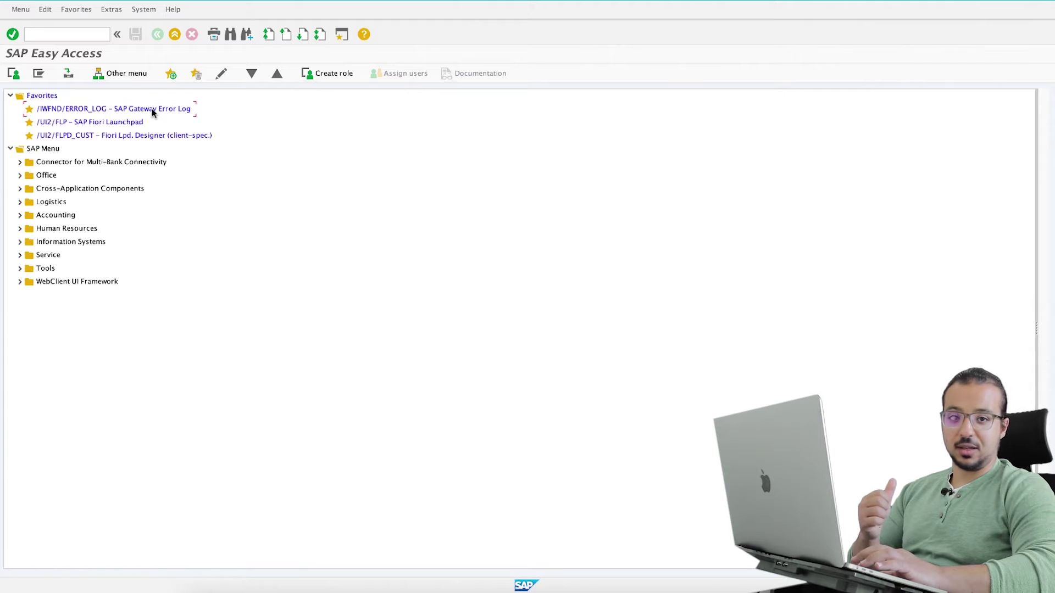
pyautogui.doubleClick(115, 113)
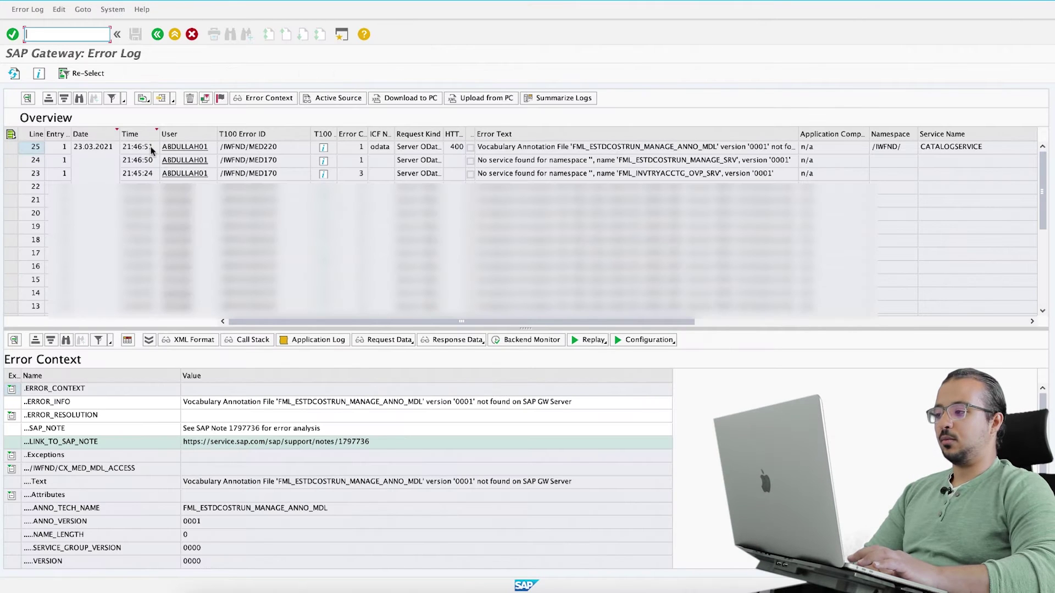
pyautogui.click(12, 147)
pyautogui.moveTo(12, 147); pyautogui.dragTo(54, 174)
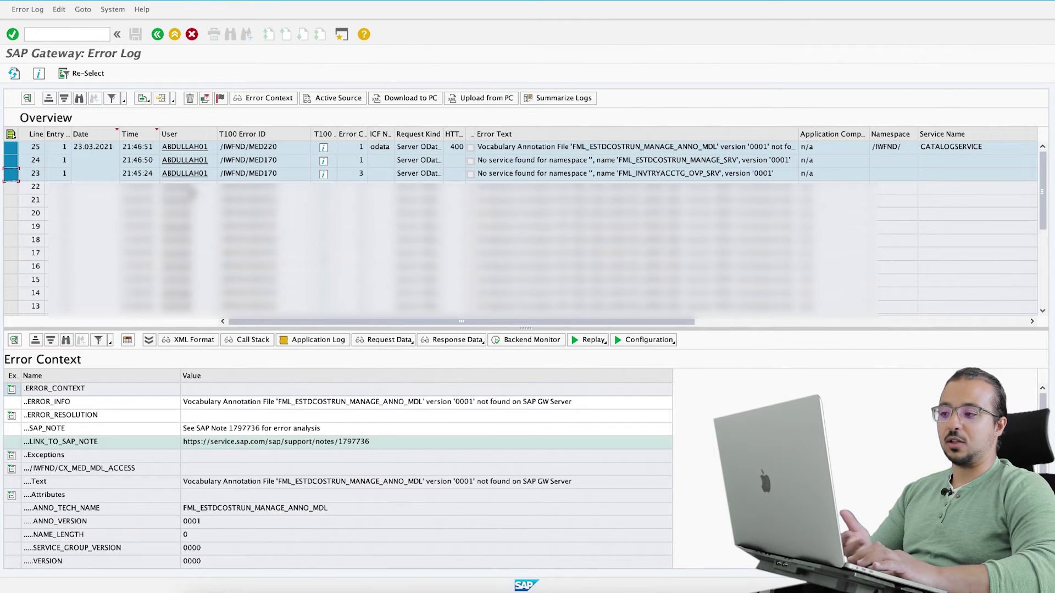
pyautogui.click(11, 147)
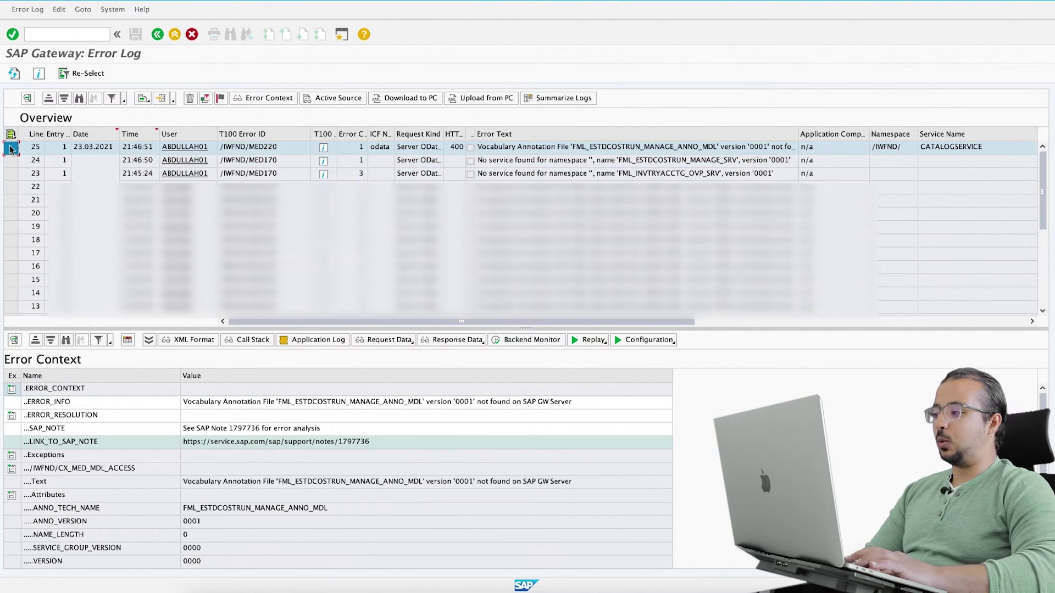
pyautogui.click(11, 161)
pyautogui.click(11, 173)
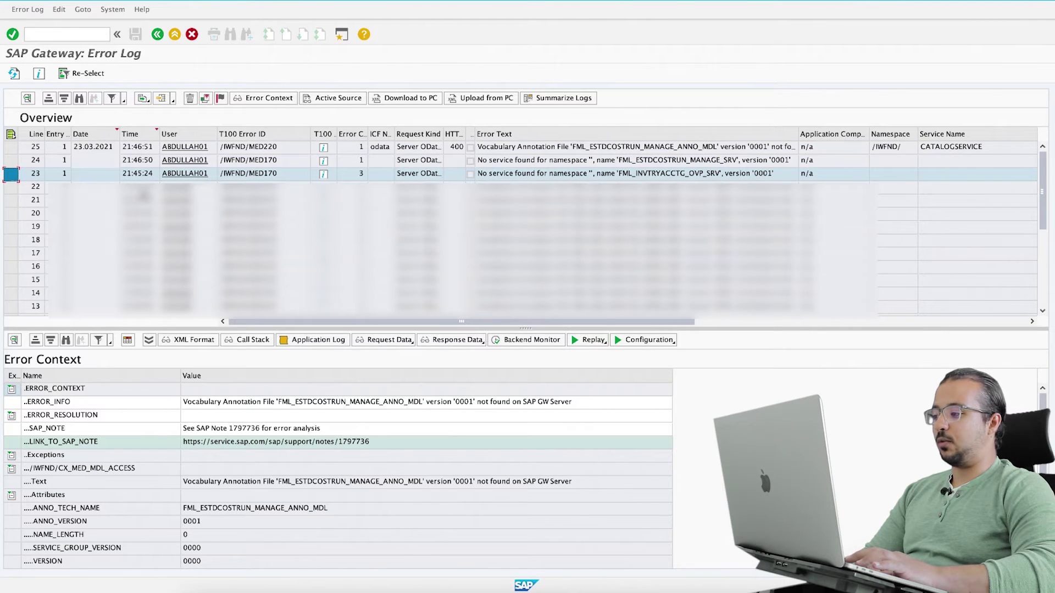
pyautogui.click(40, 174)
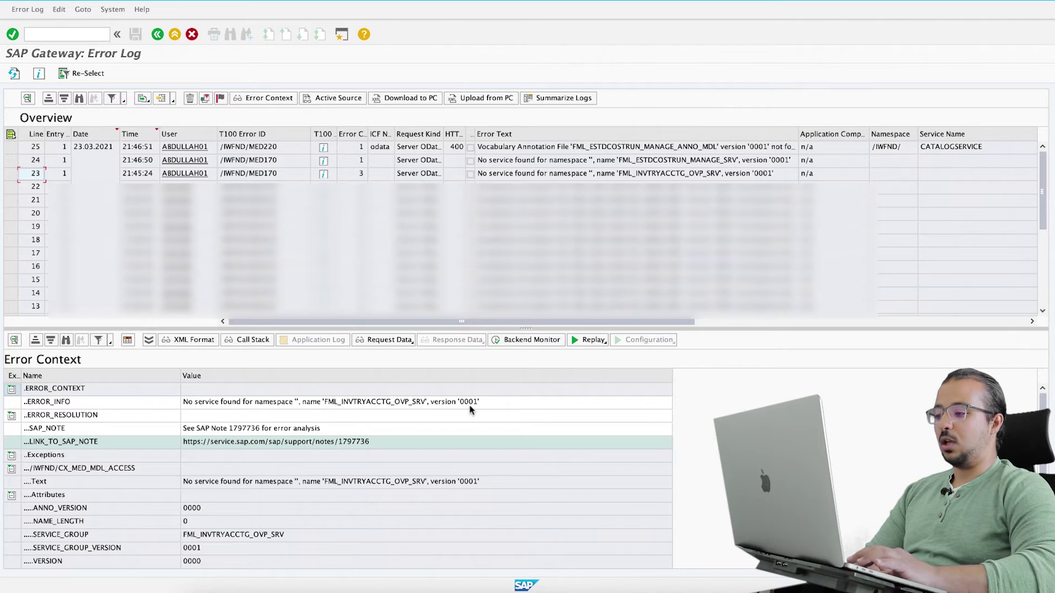
pyautogui.click(341, 403)
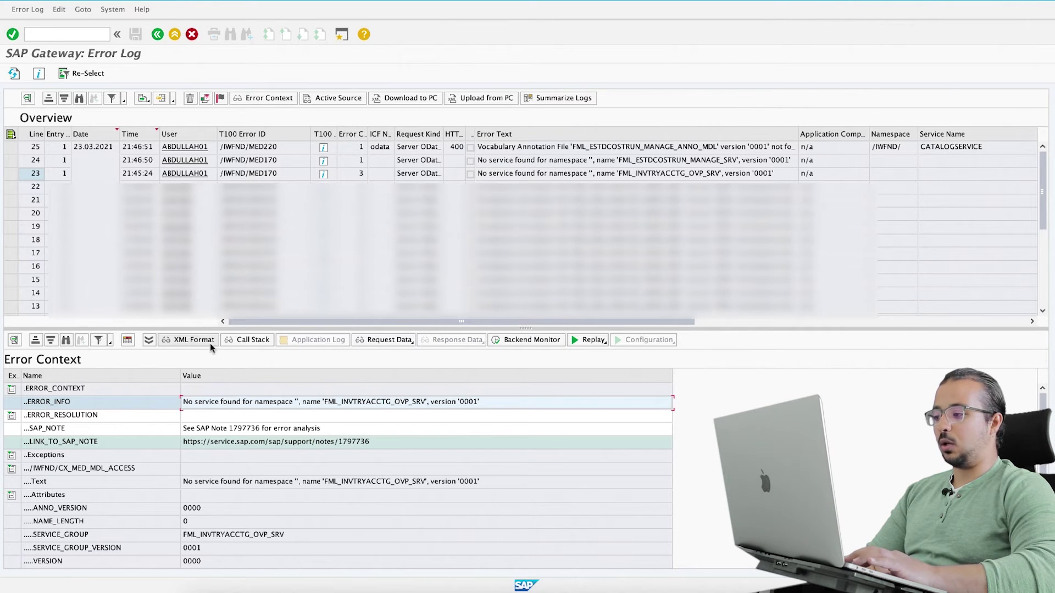
pyautogui.click(193, 339)
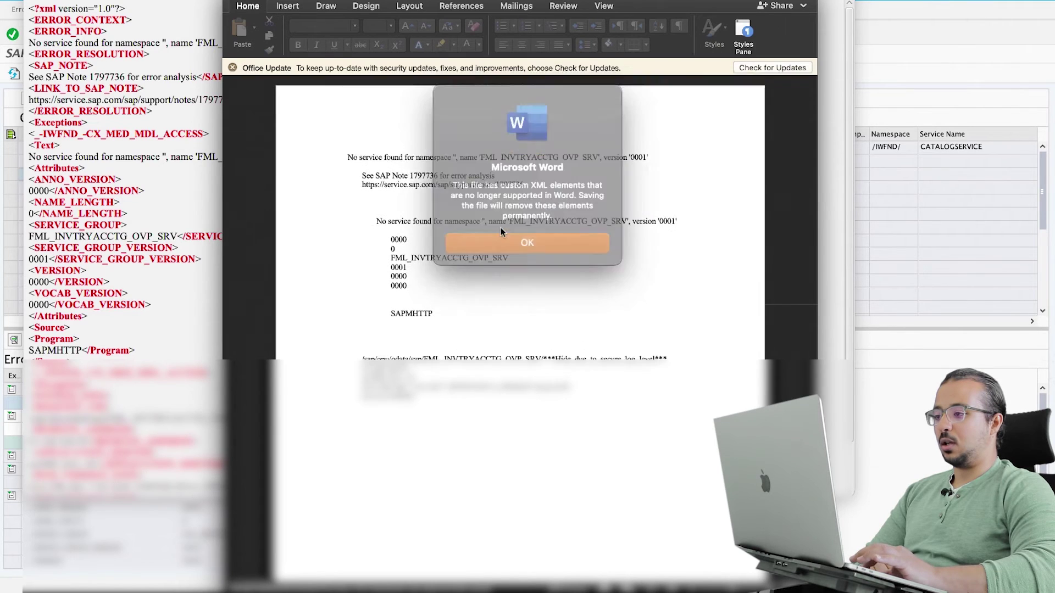
pyautogui.click(493, 242)
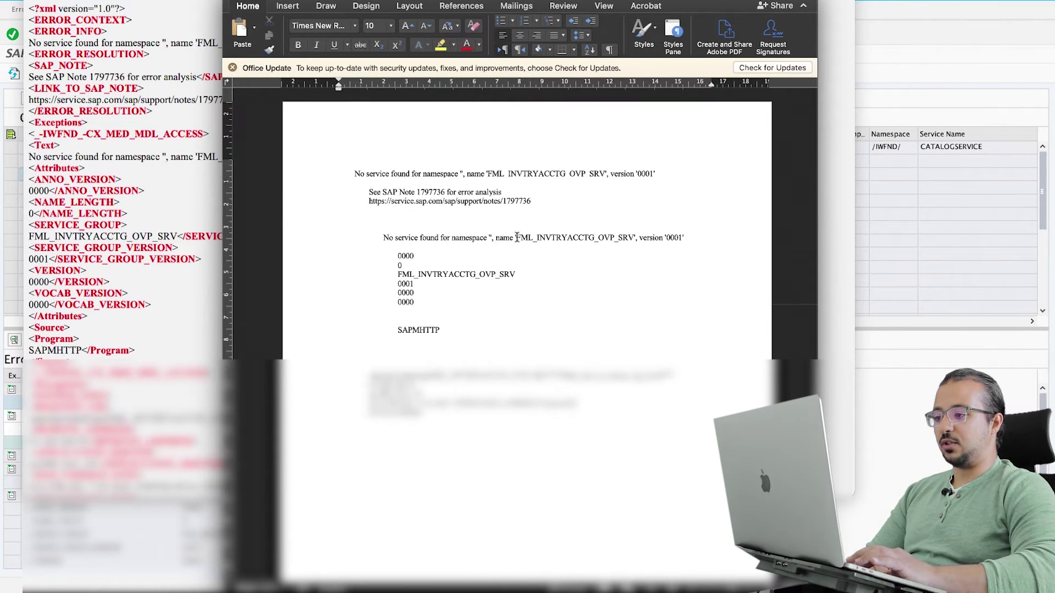
pyautogui.doubleClick(520, 237)
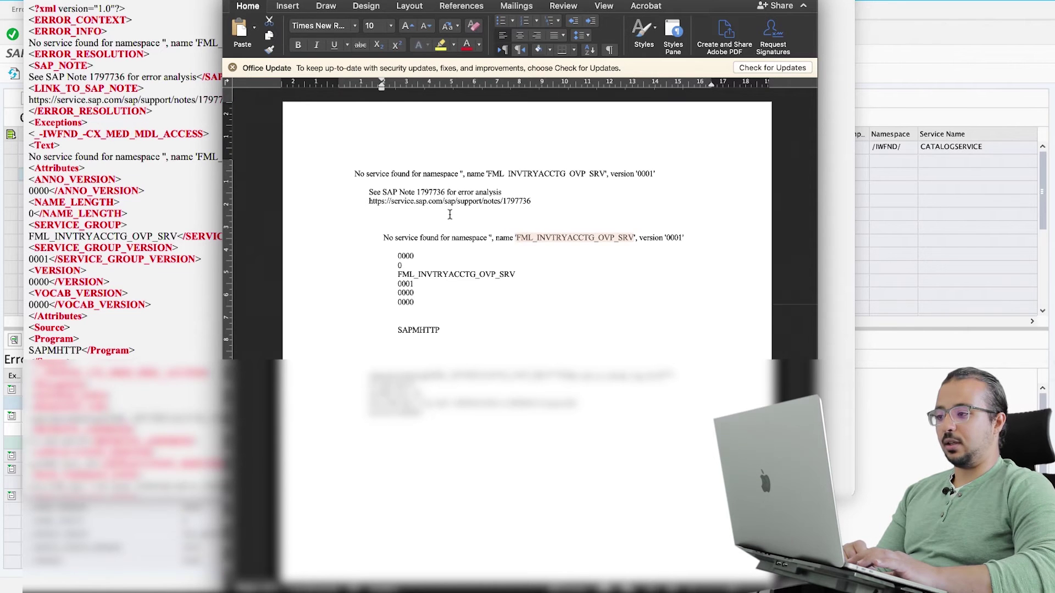
pyautogui.moveTo(417, 190); pyautogui.dragTo(445, 191)
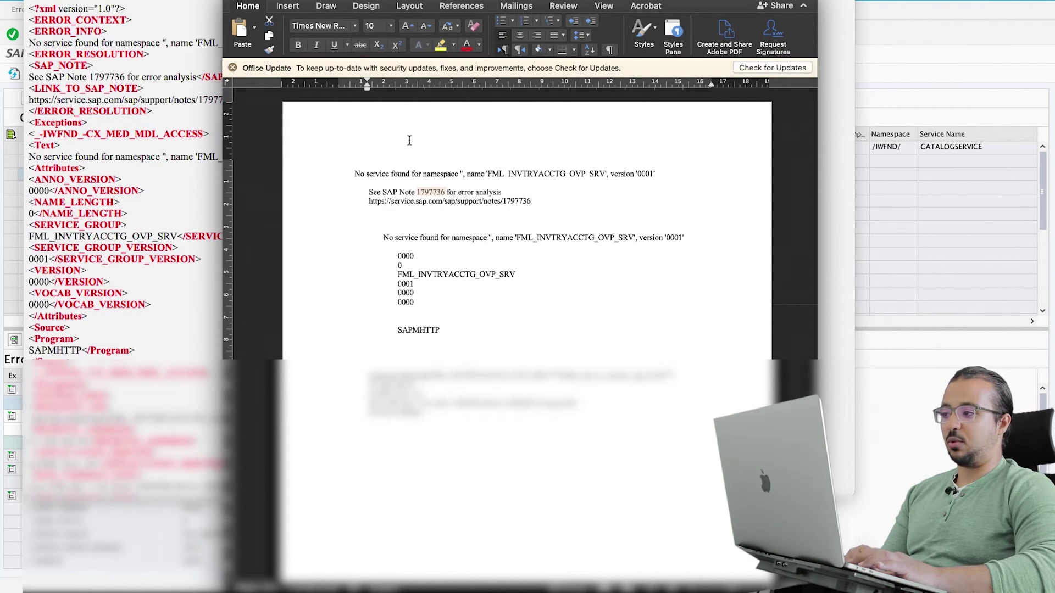
pyautogui.press('super+h')
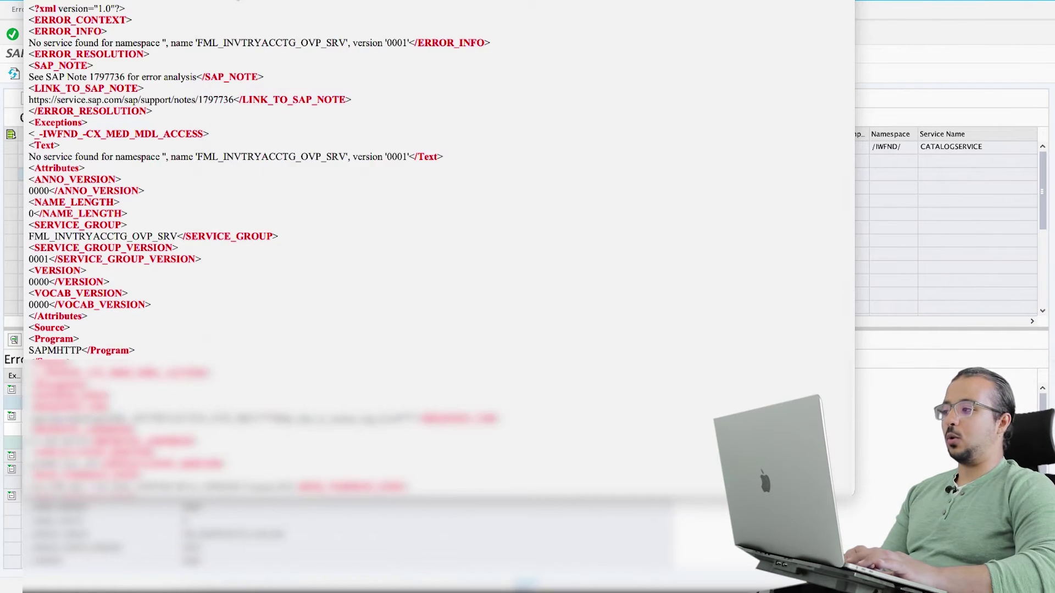
# Step: Open Activate and Maintain Services from Easy Access and list backend services for system alias LOCAL
pyautogui.press('super+w')
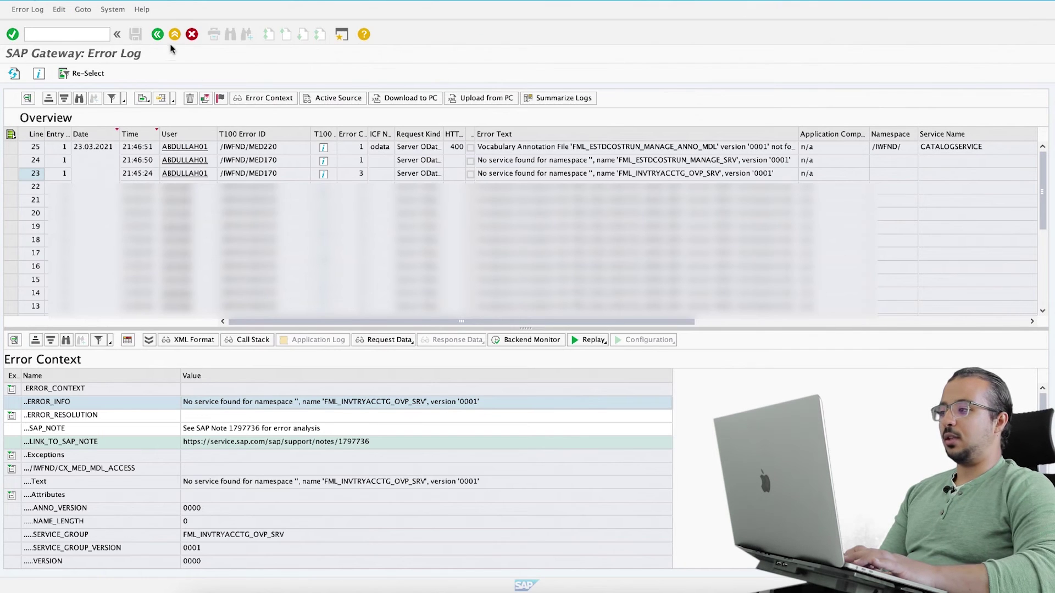
pyautogui.click(157, 34)
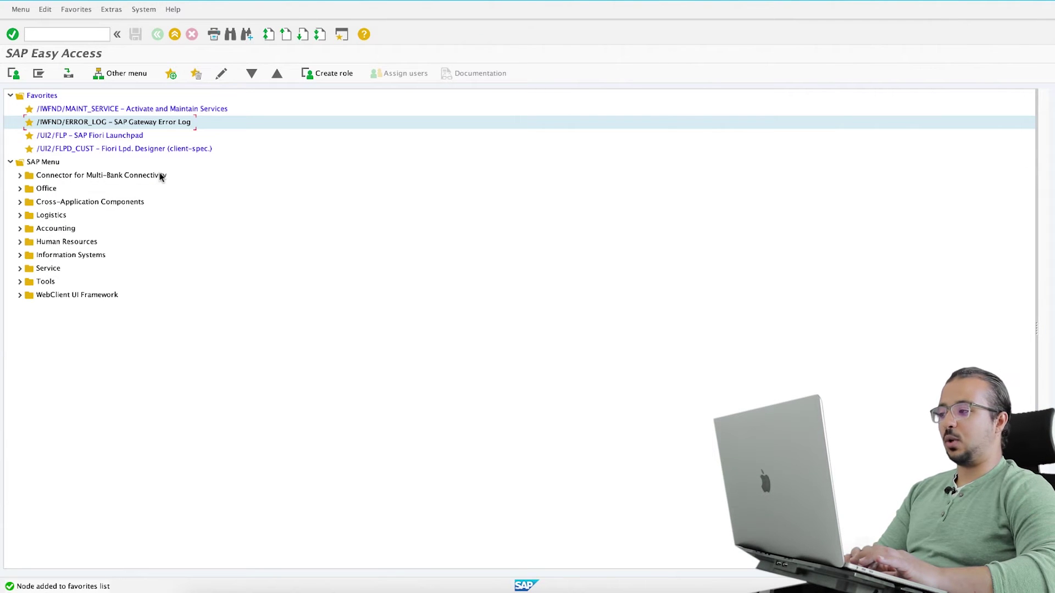
pyautogui.click(77, 109)
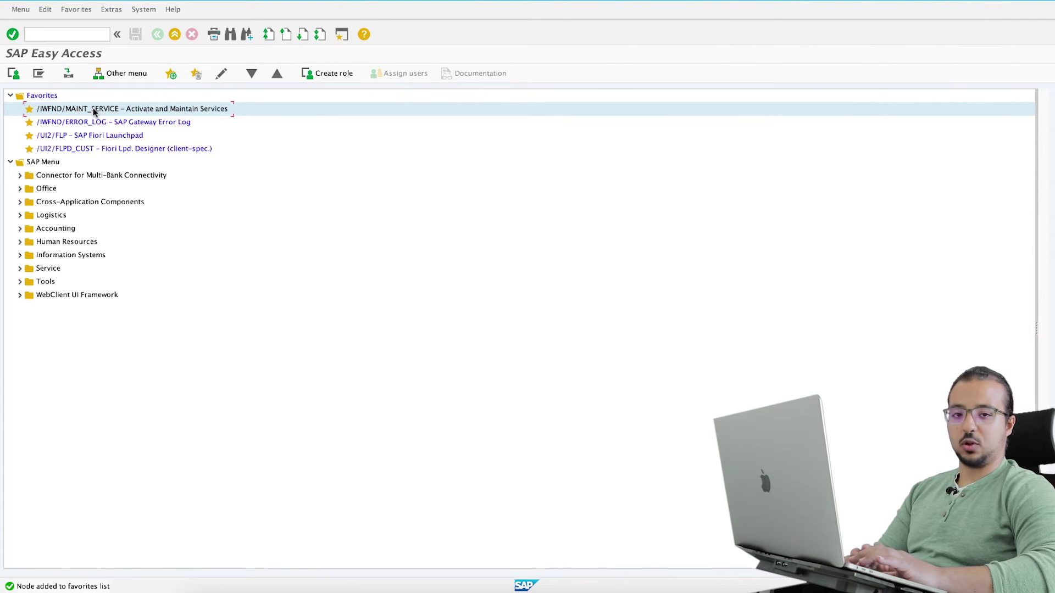
pyautogui.doubleClick(86, 113)
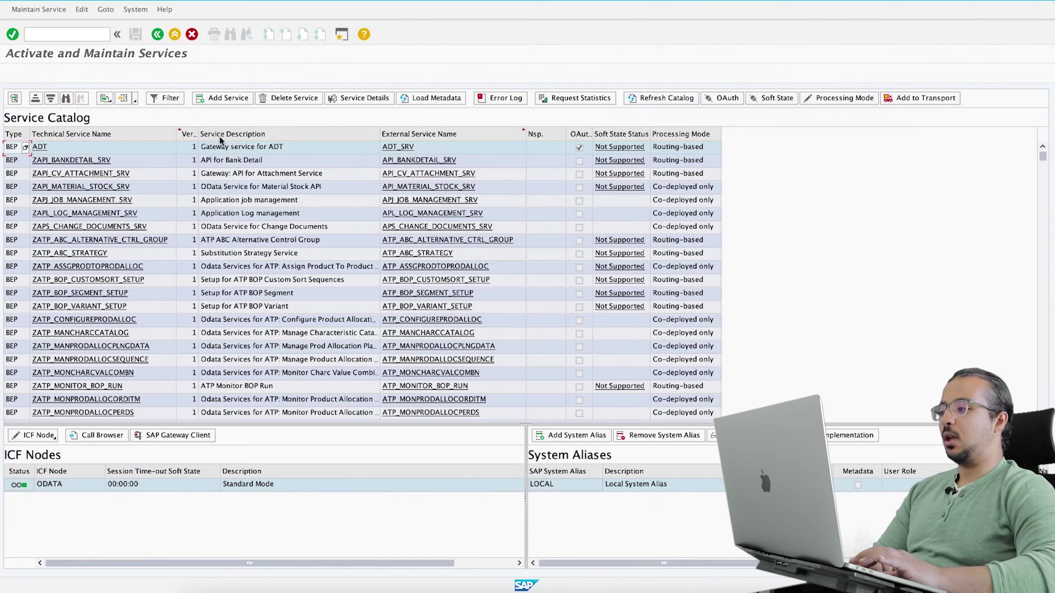
pyautogui.click(222, 99)
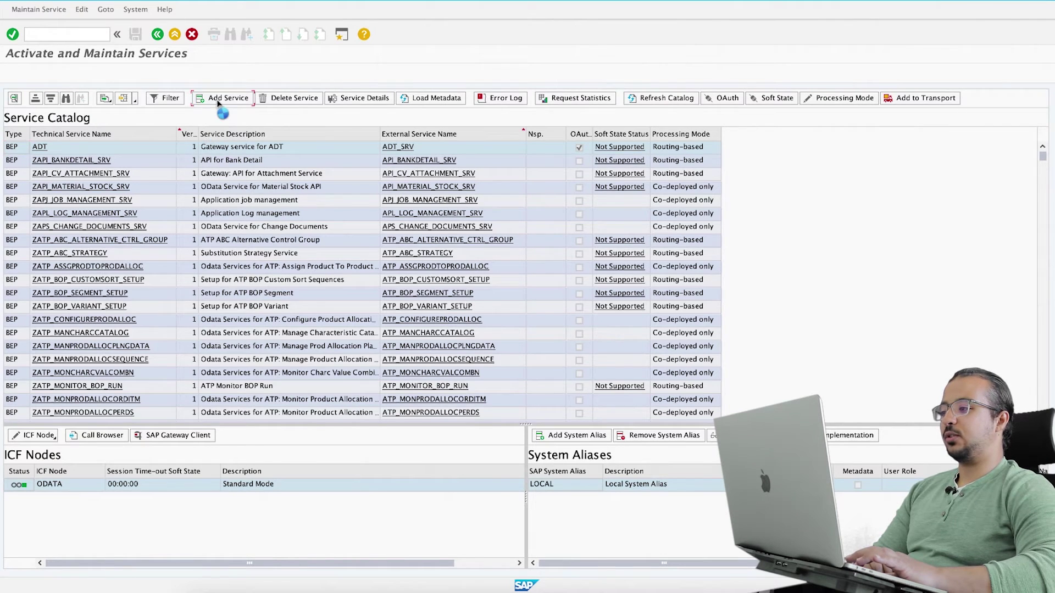
pyautogui.click(182, 108)
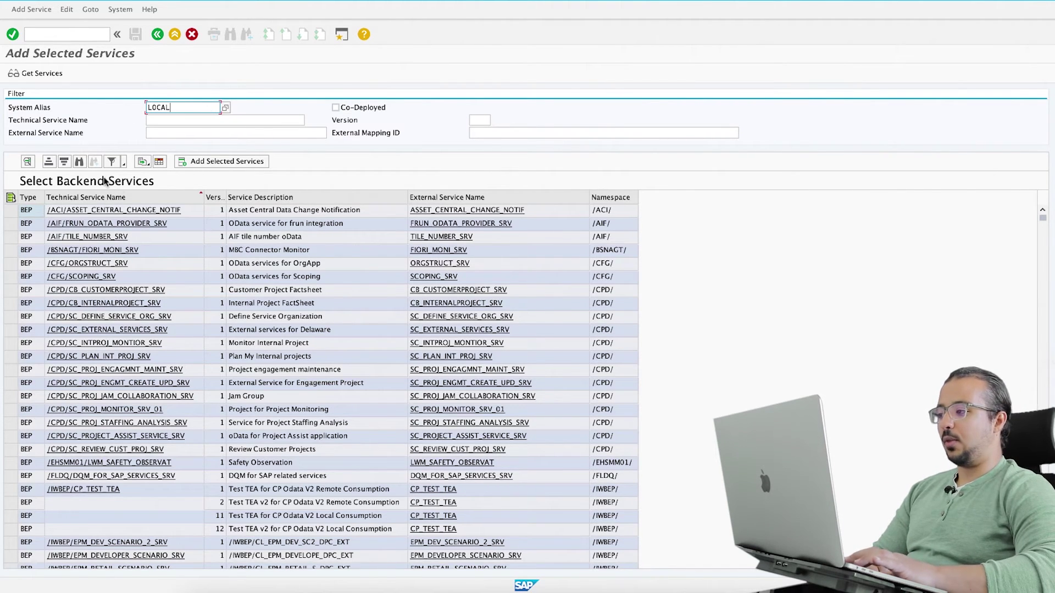
# Step: Search the backend service list for FML_INVTRYACCTG_OVP_SRV and select it
pyautogui.click(80, 163)
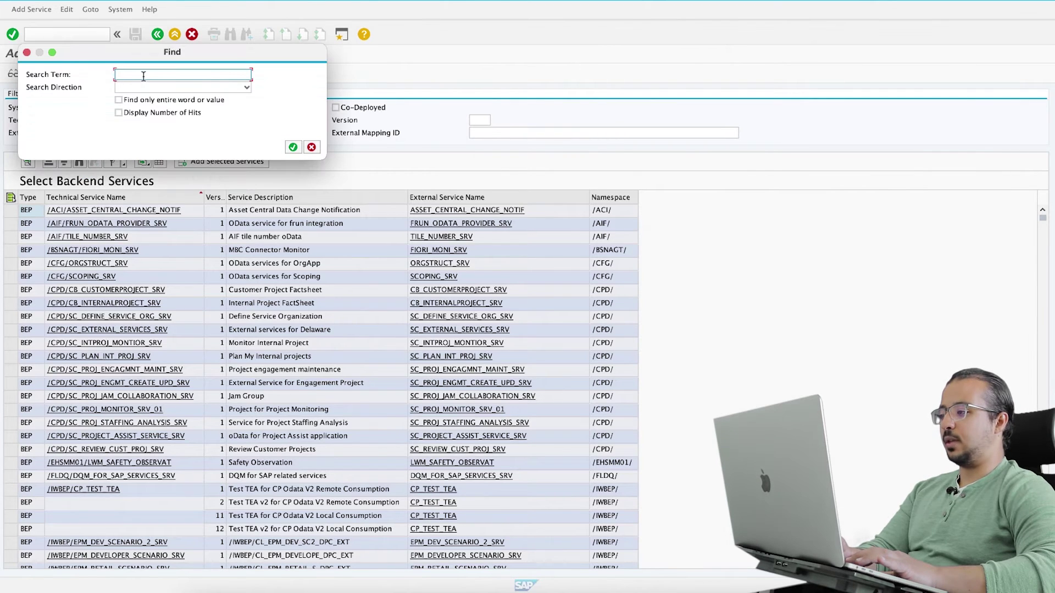
pyautogui.write("FML_INVTRYACCTG_OVP_SRV'")
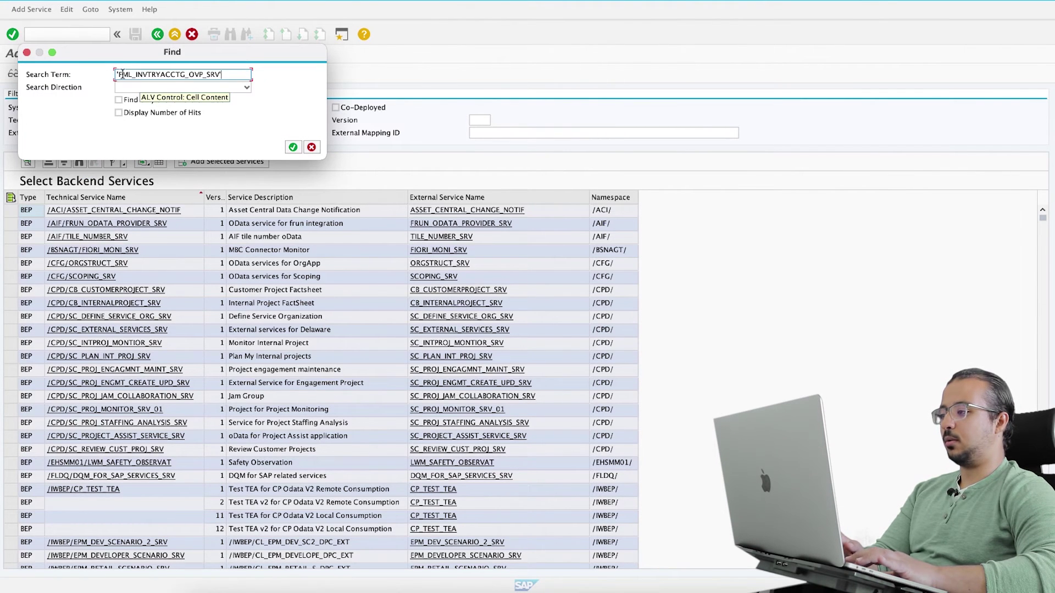
pyautogui.click(117, 73)
pyautogui.press('Delete')
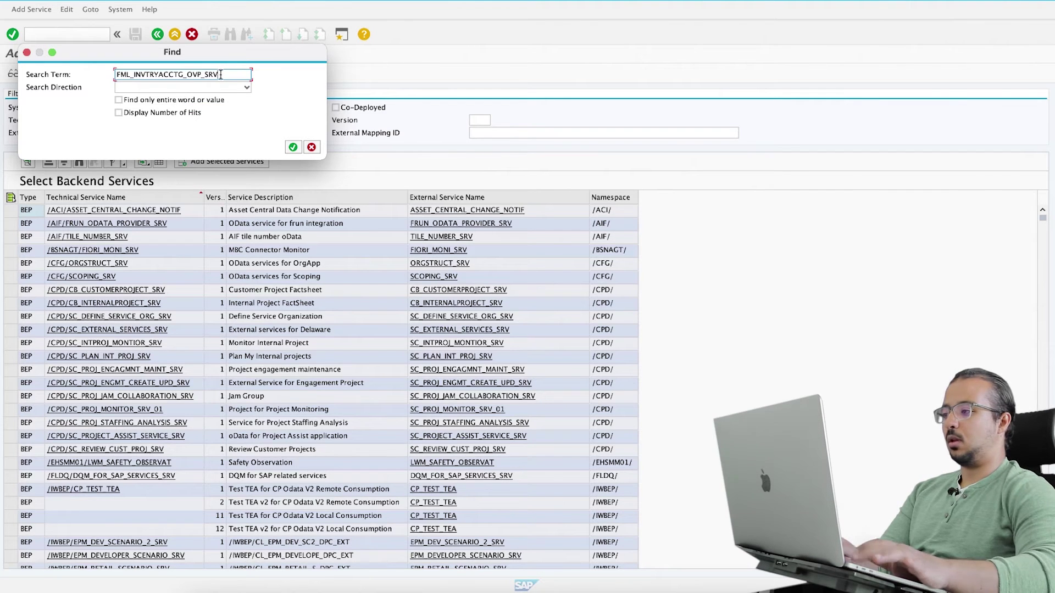
pyautogui.click(292, 146)
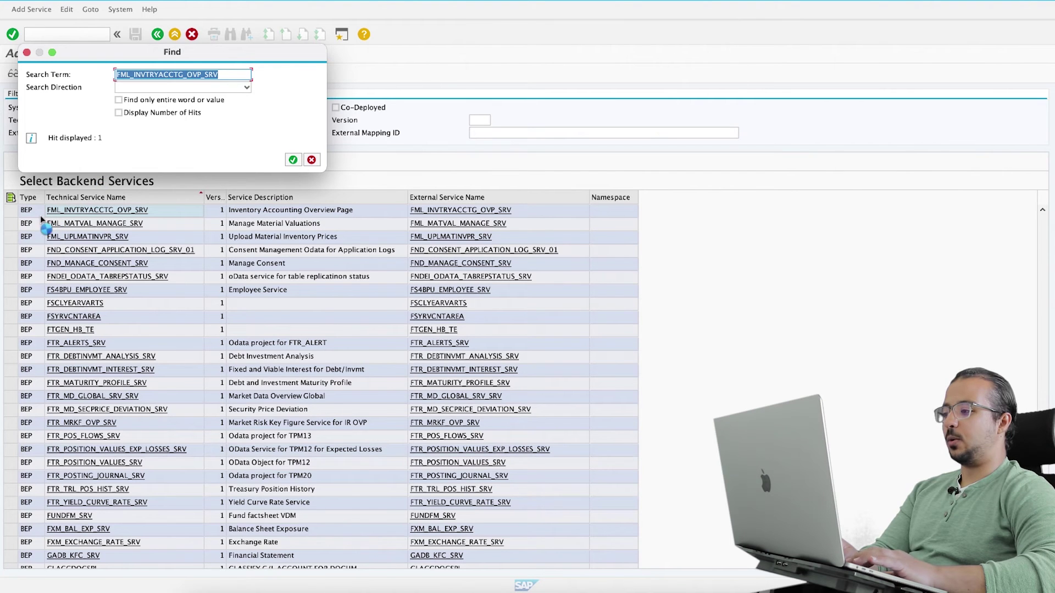
pyautogui.click(311, 161)
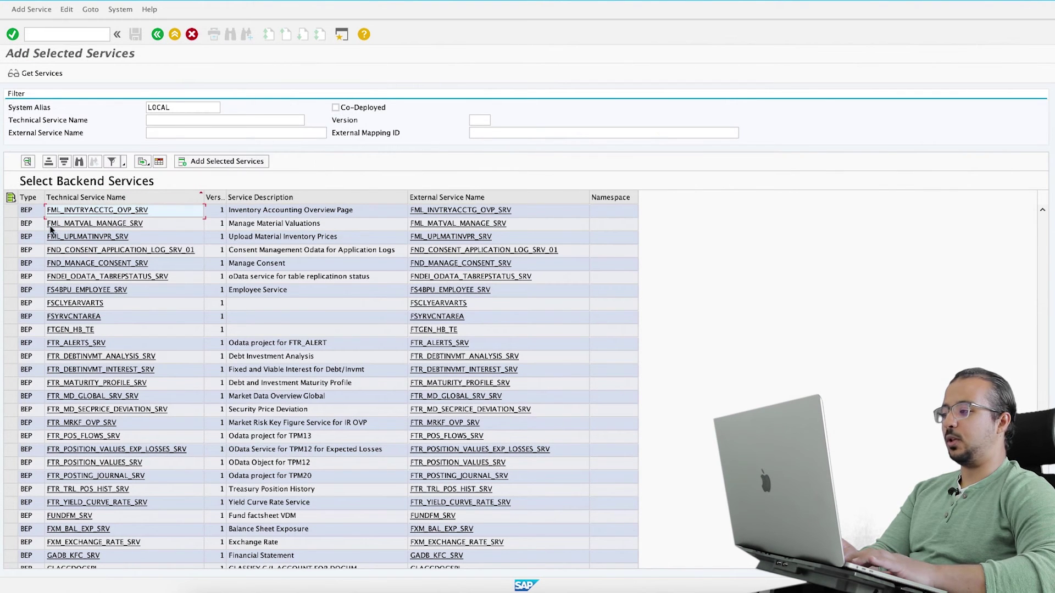
pyautogui.click(12, 212)
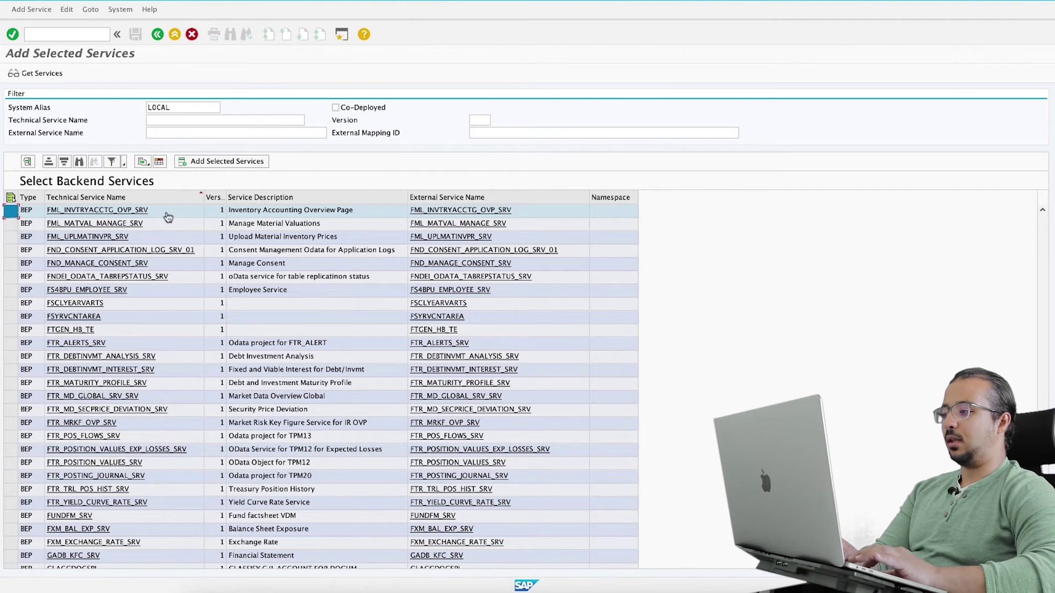
# Step: Register the selected service as a Local Object ($TMP) and acknowledge the creation message
pyautogui.click(222, 163)
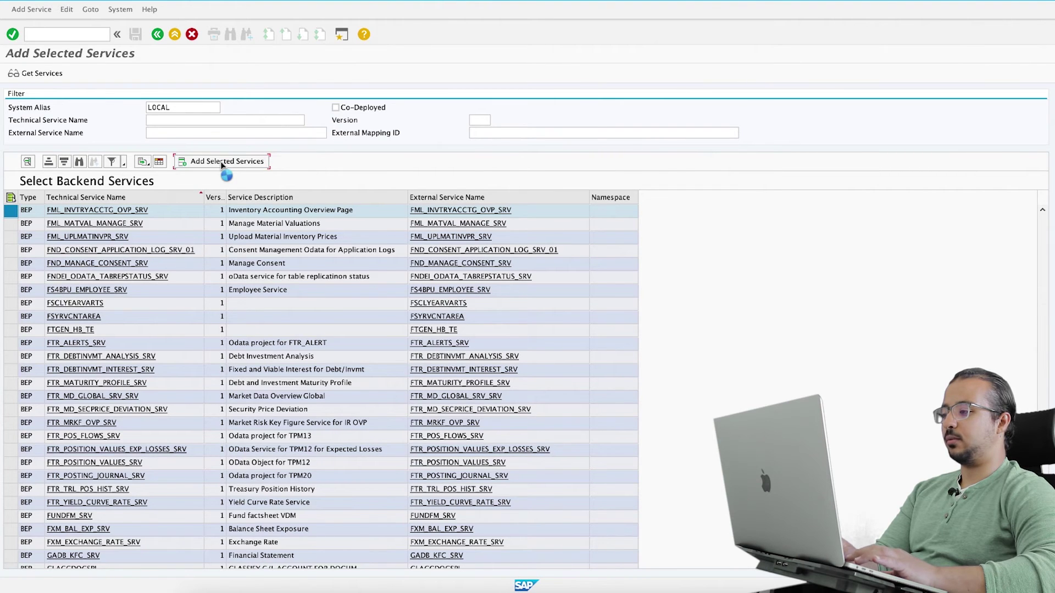
pyautogui.click(208, 252)
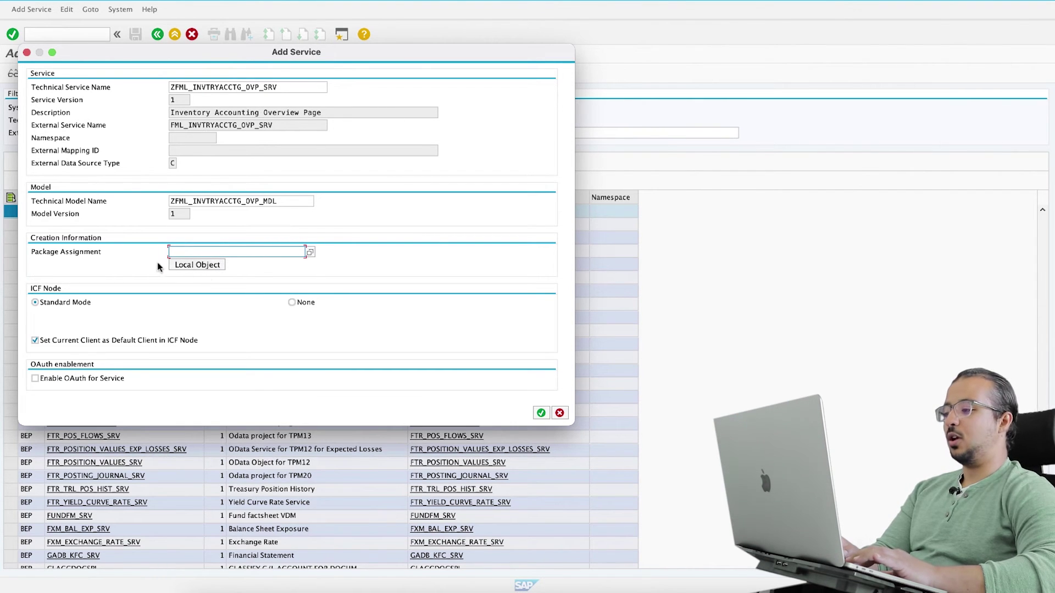
pyautogui.click(199, 267)
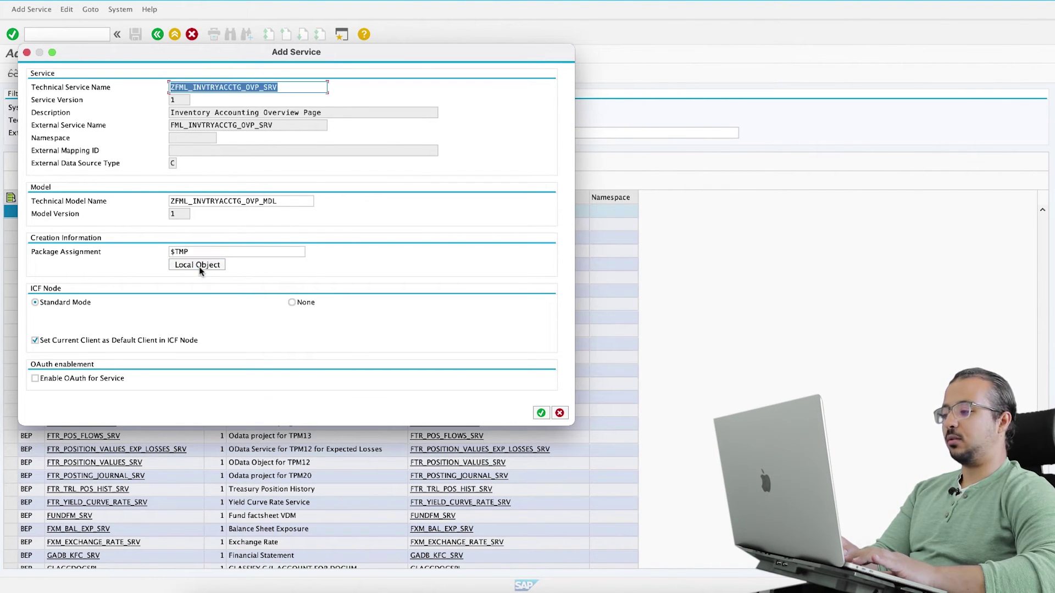
pyautogui.click(541, 414)
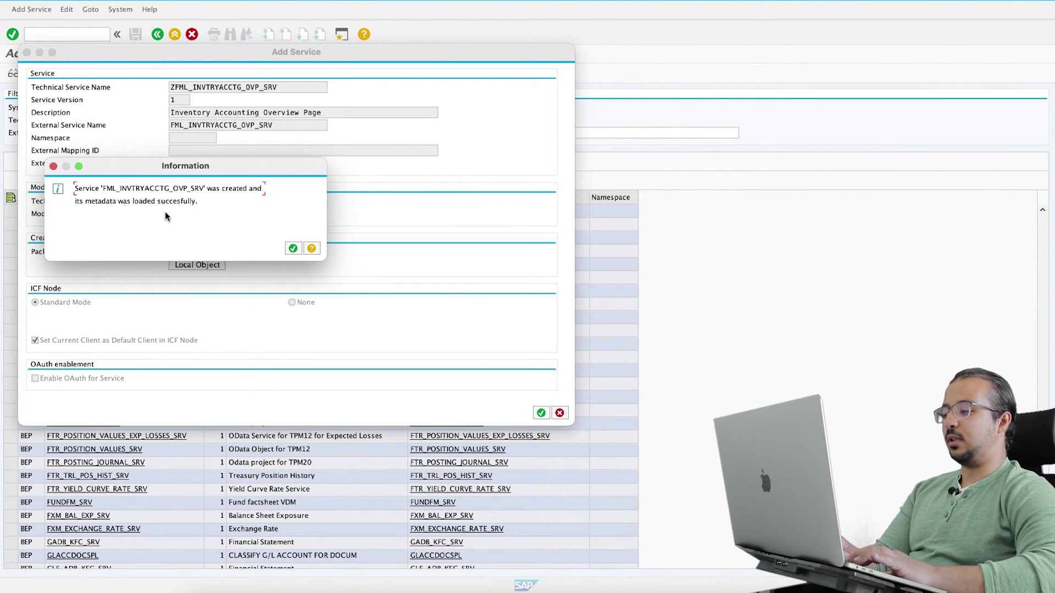
pyautogui.click(293, 248)
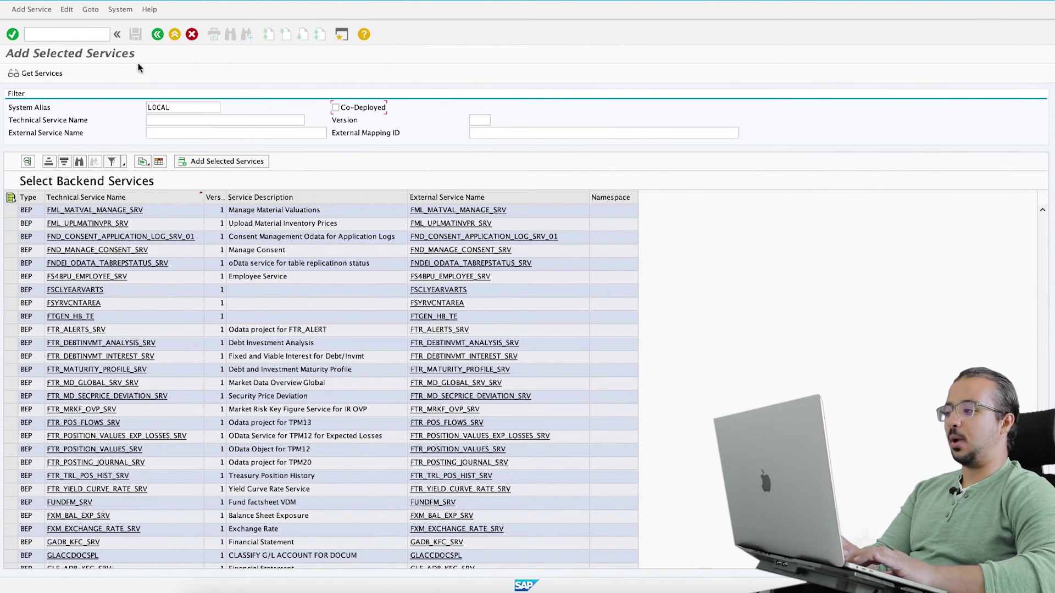
# Step: Launch the Fiori launchpad with the /n/ui2/flp transaction
pyautogui.click(79, 32)
pyautogui.write('/')
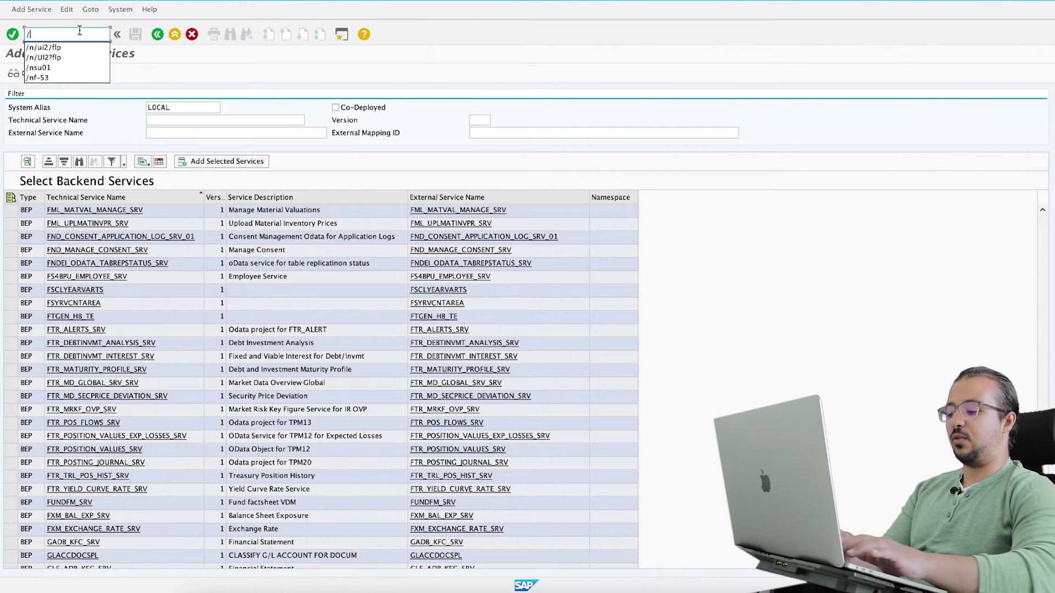
pyautogui.write('n')
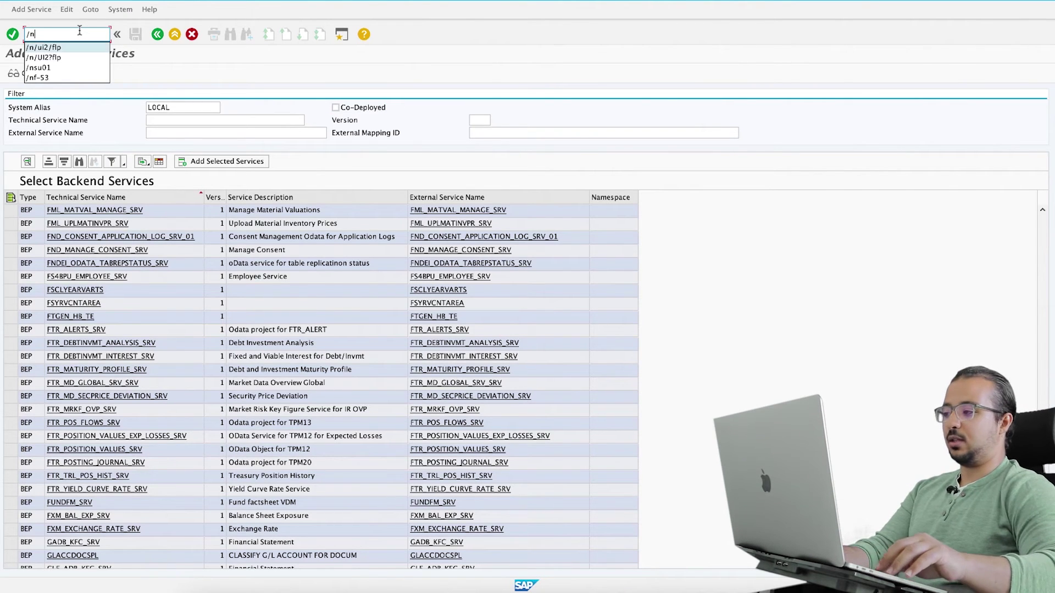
pyautogui.press('Return')
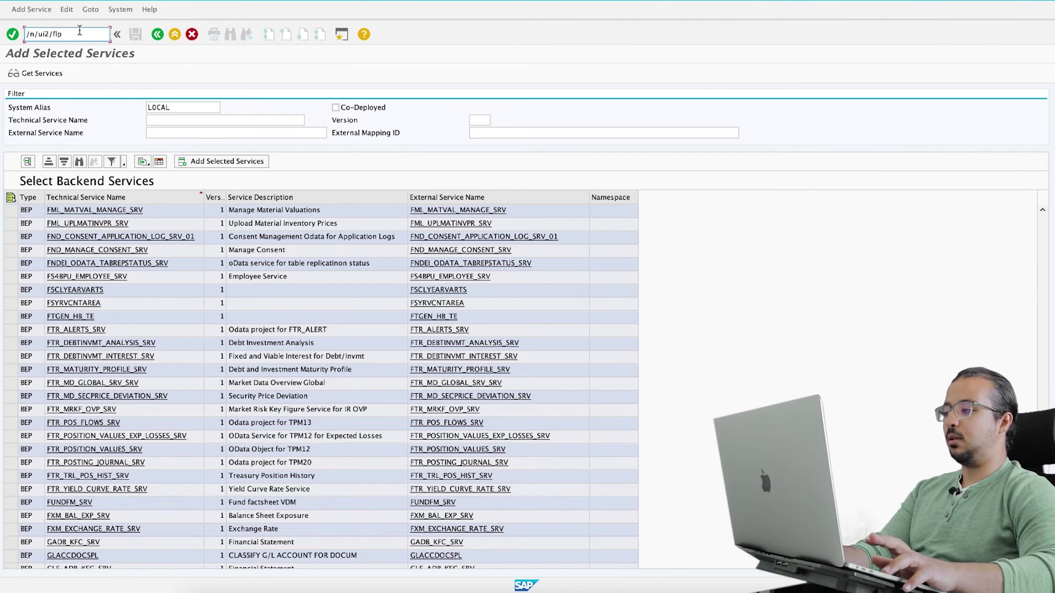
pyautogui.press('Return')
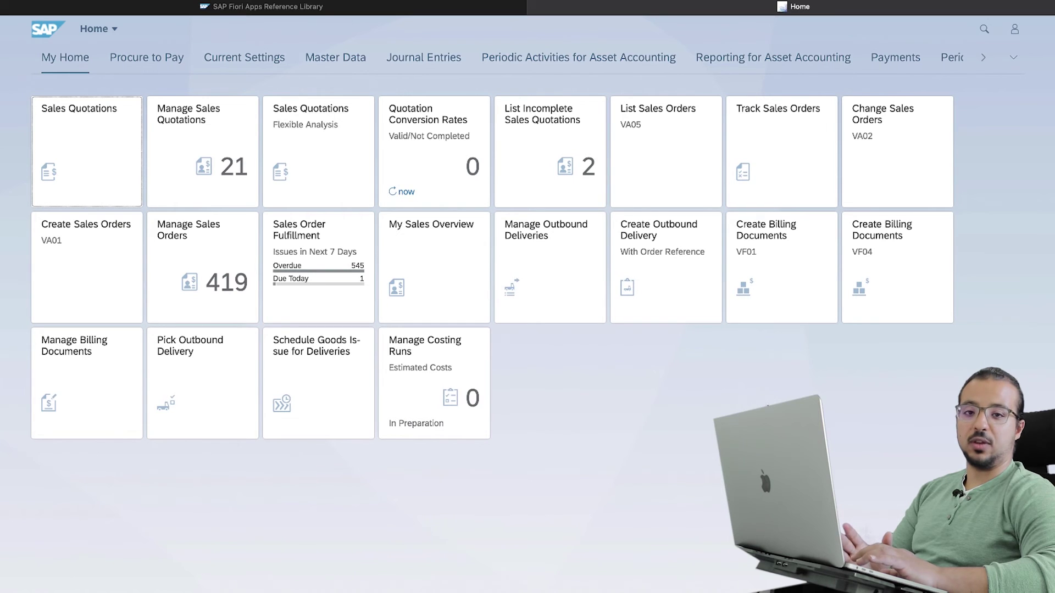
# Step: Back in SAP GUI, open the Gateway Error Log and inspect error entries 23 and 24
pyautogui.hotkey('ctrl', 'Left')
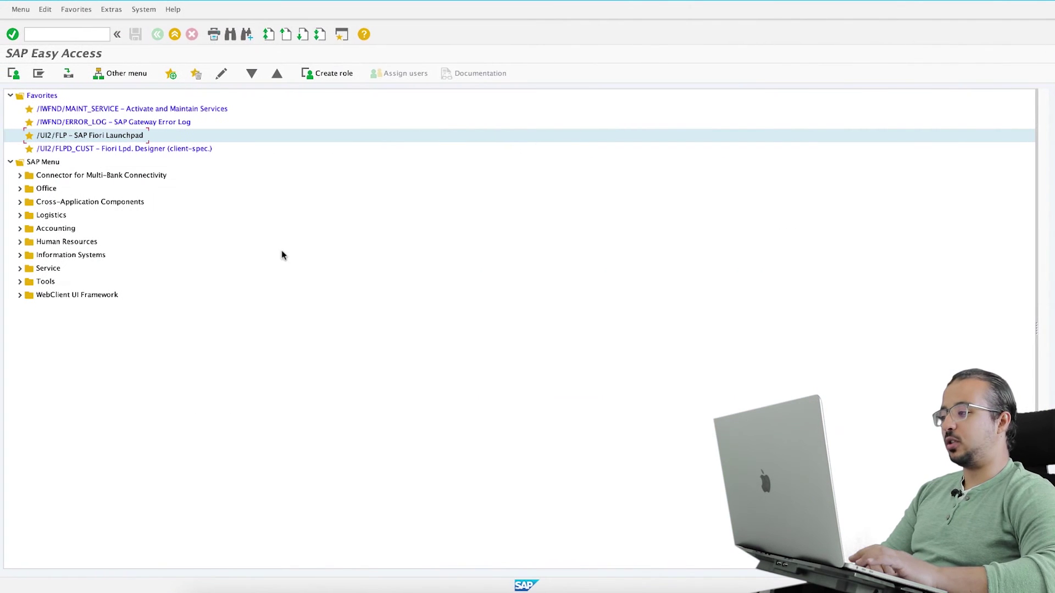
pyautogui.doubleClick(168, 122)
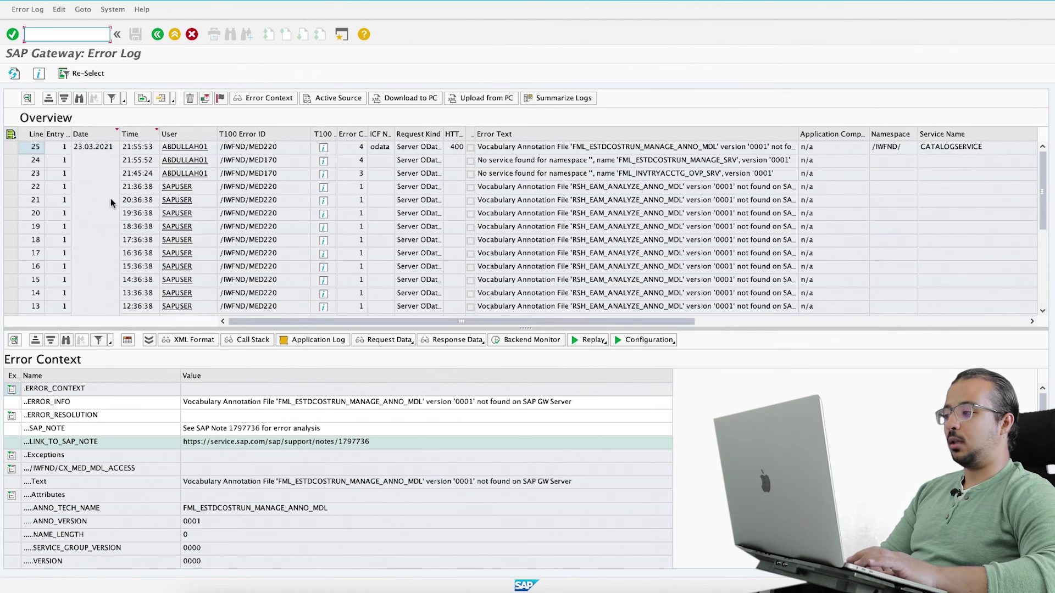
pyautogui.click(12, 174)
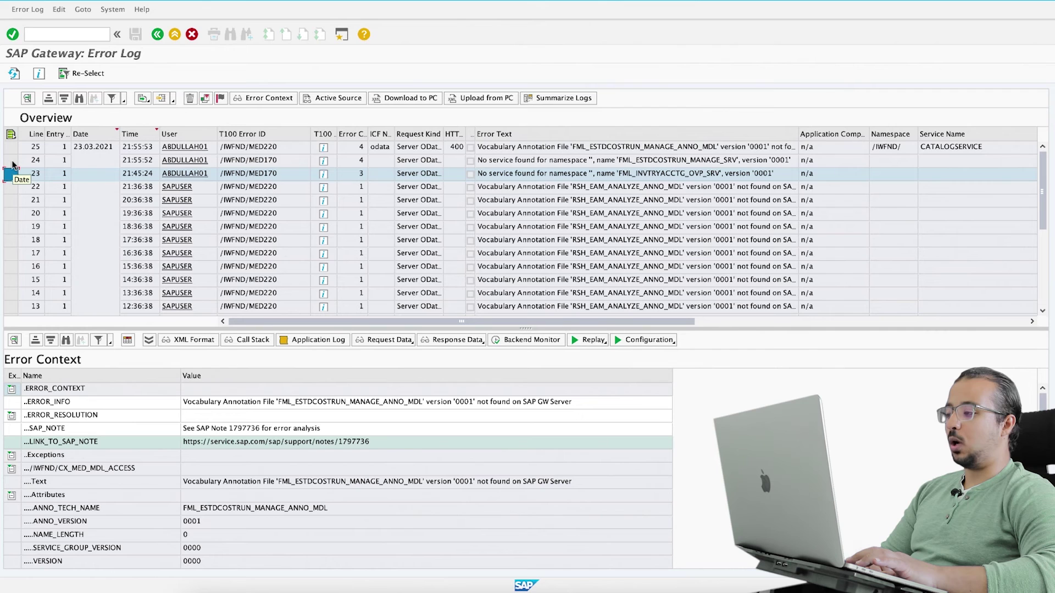
pyautogui.click(13, 161)
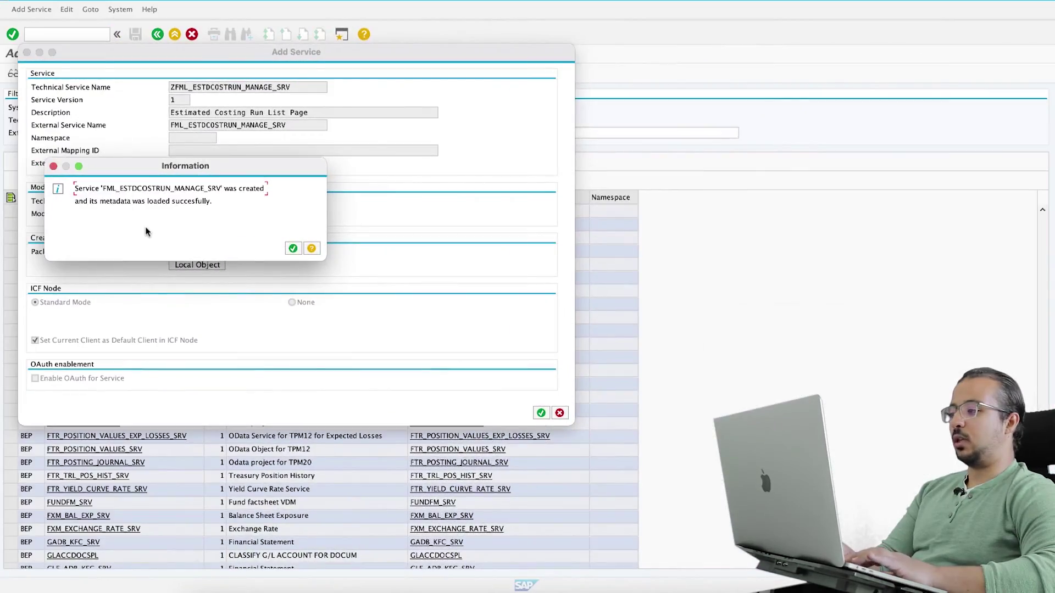
# Step: Acknowledge the FML_ESTDCOSTRUN_MANAGE_SRV creation message and reopen the Gateway Error Log
pyautogui.click(293, 249)
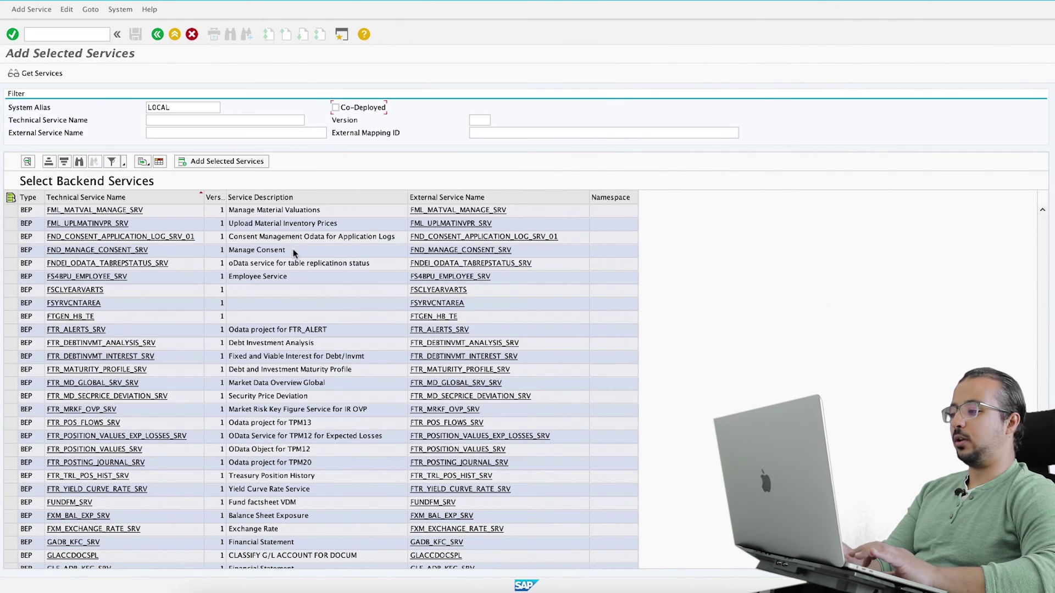
pyautogui.click(158, 35)
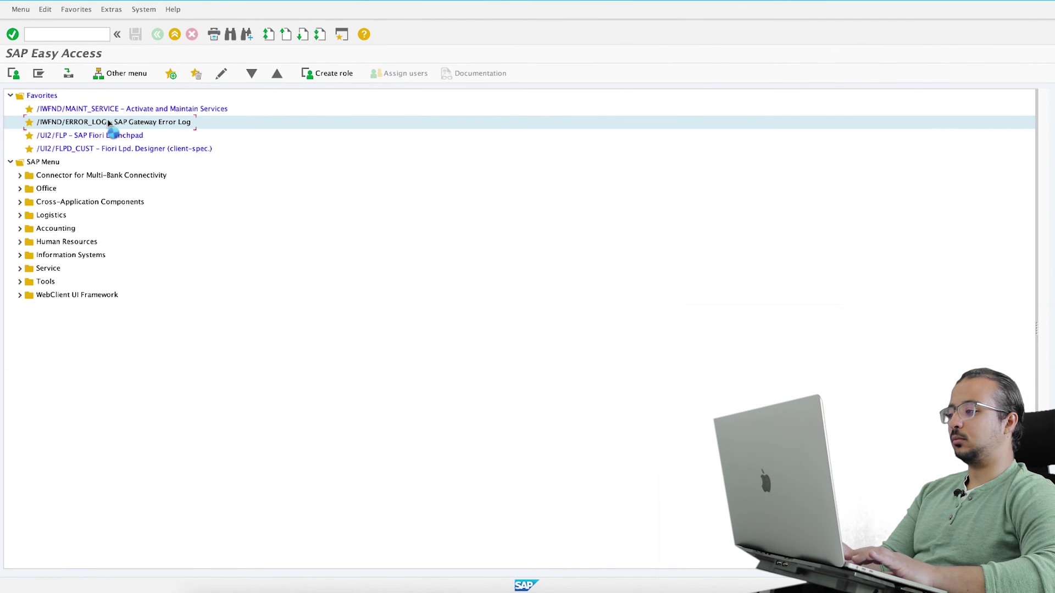
pyautogui.doubleClick(109, 122)
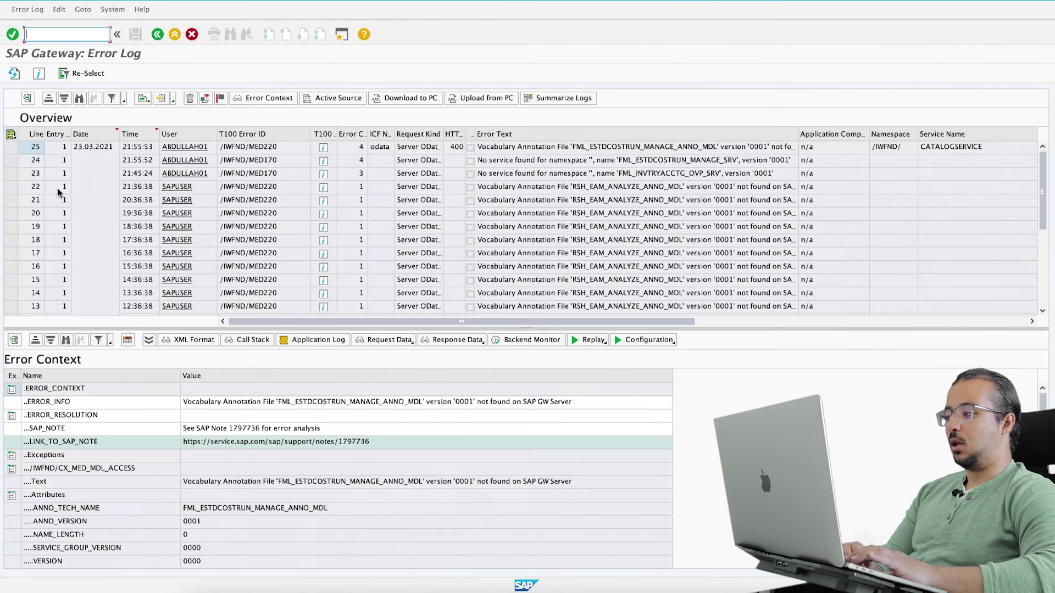
# Step: Check error entry 25, then relaunch the Fiori launchpad with /n/ui2/flp from history
pyautogui.click(11, 148)
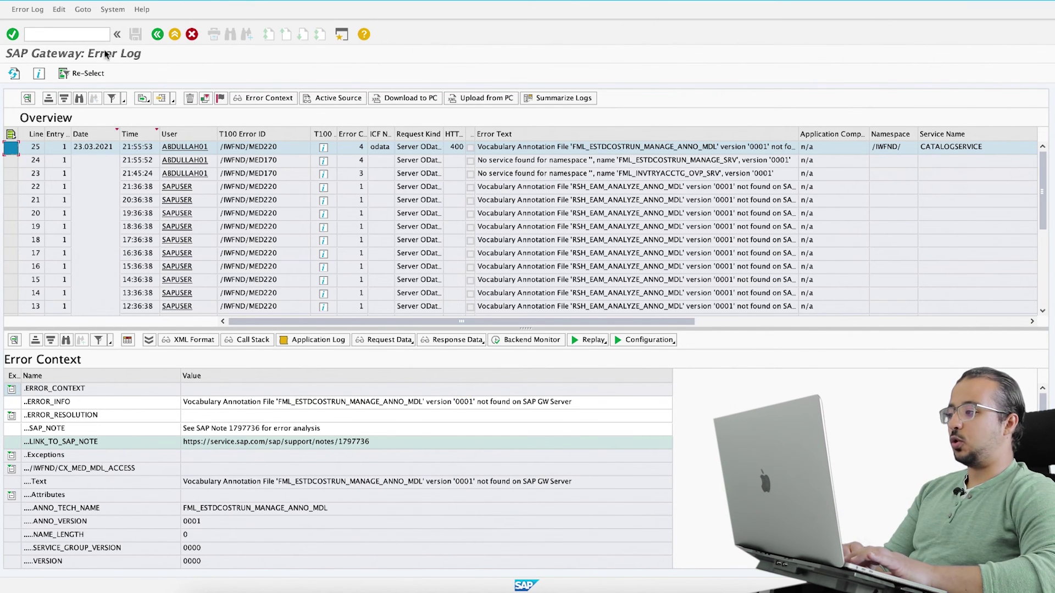
pyautogui.click(85, 34)
pyautogui.write('/')
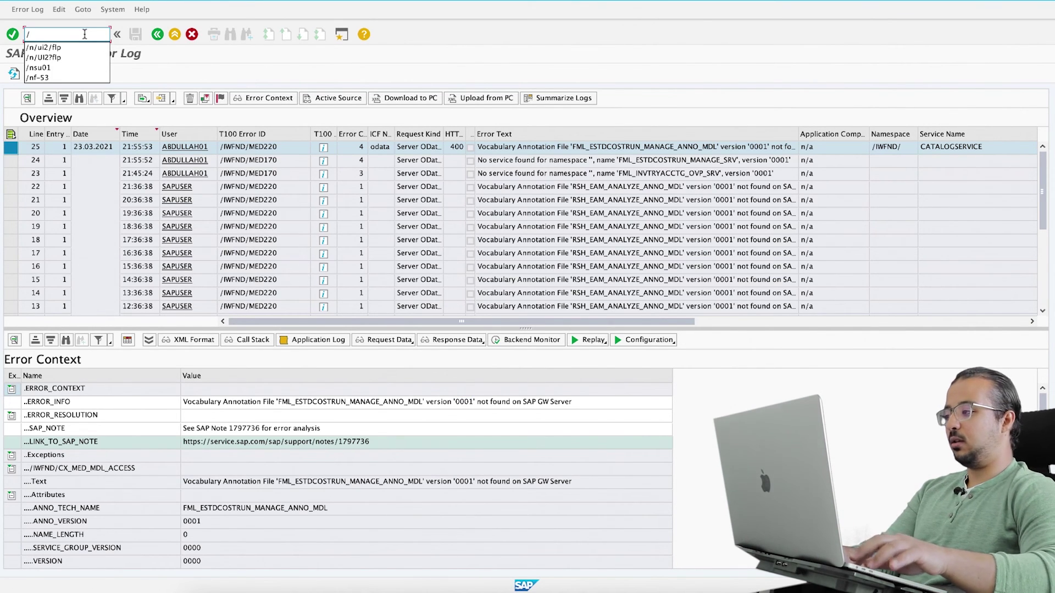
pyautogui.press('Down')
pyautogui.press('Return')
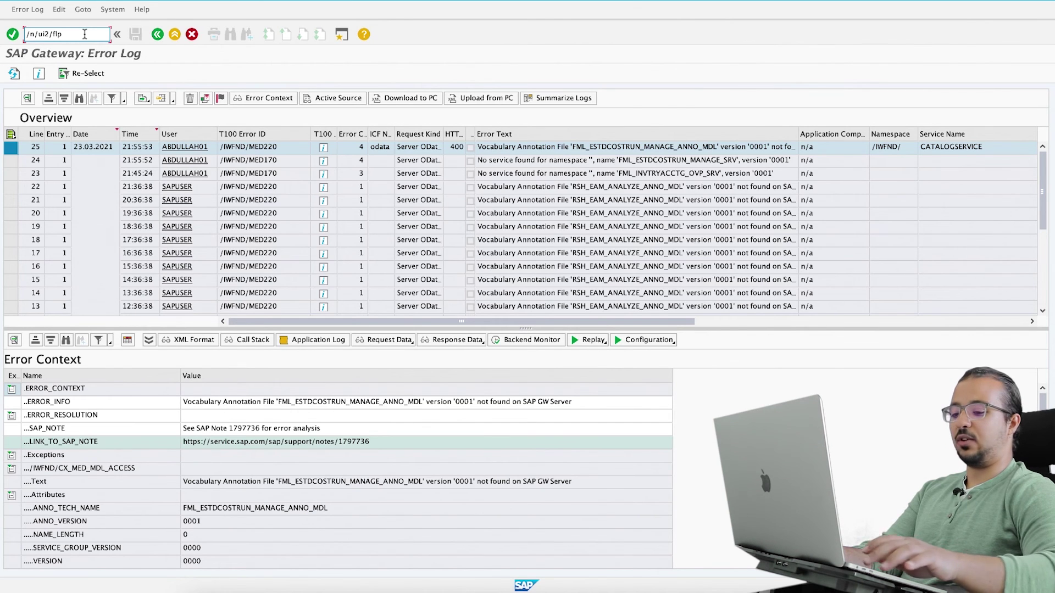
pyautogui.press('Return')
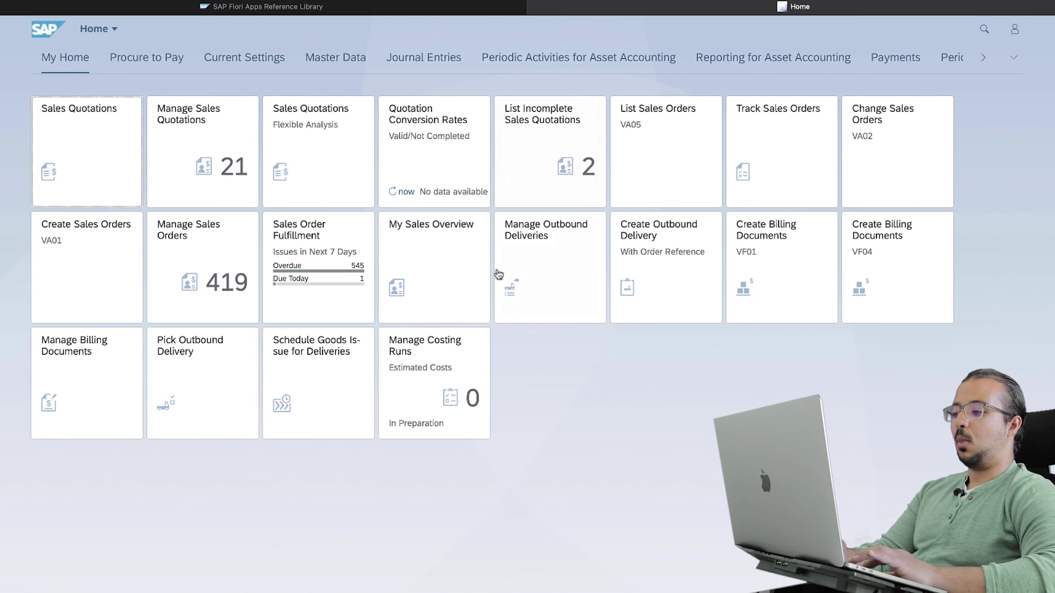
# Step: Open the Manage Costing Runs – Estimated Costs tile showing 0 In Preparation
pyautogui.click(455, 378)
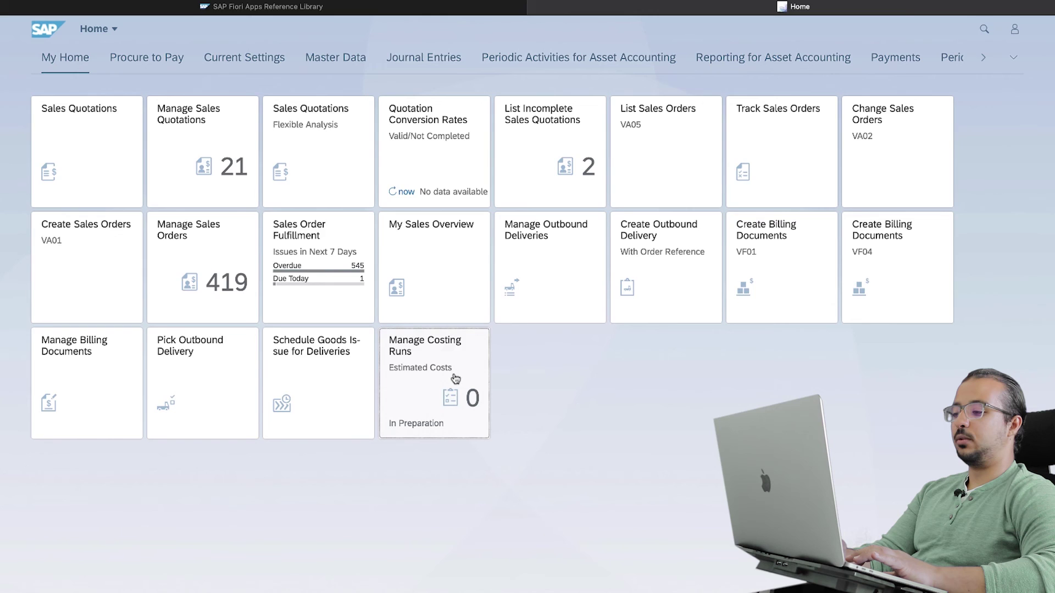